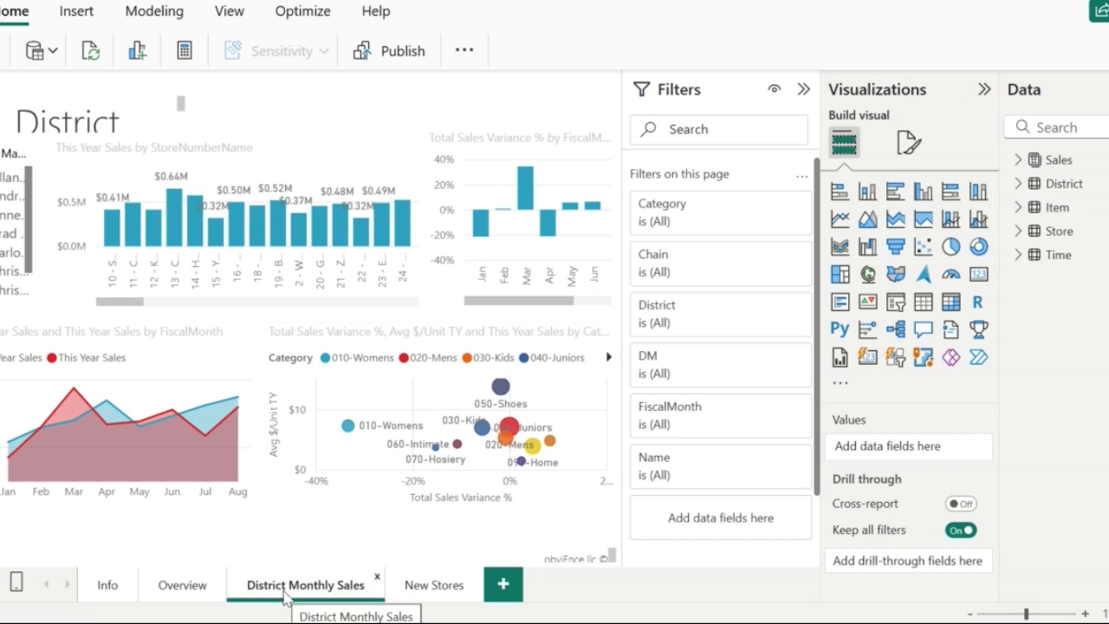
# Flip between the New Stores and District Monthly Sales pages, ending on District Monthly Sales
pyautogui.click(434, 585)
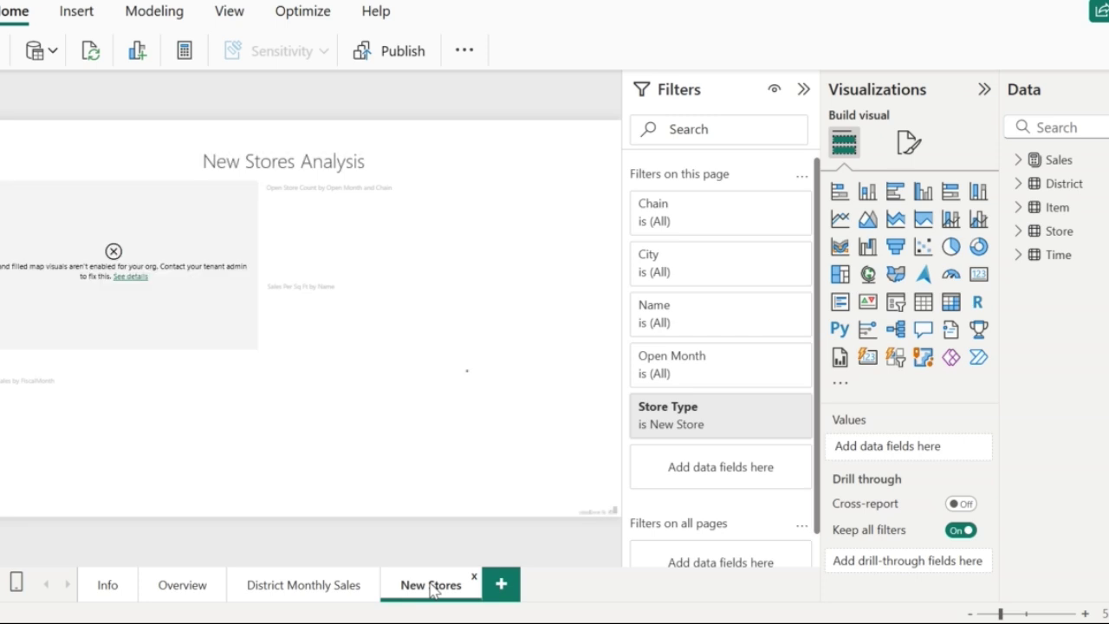
pyautogui.click(305, 585)
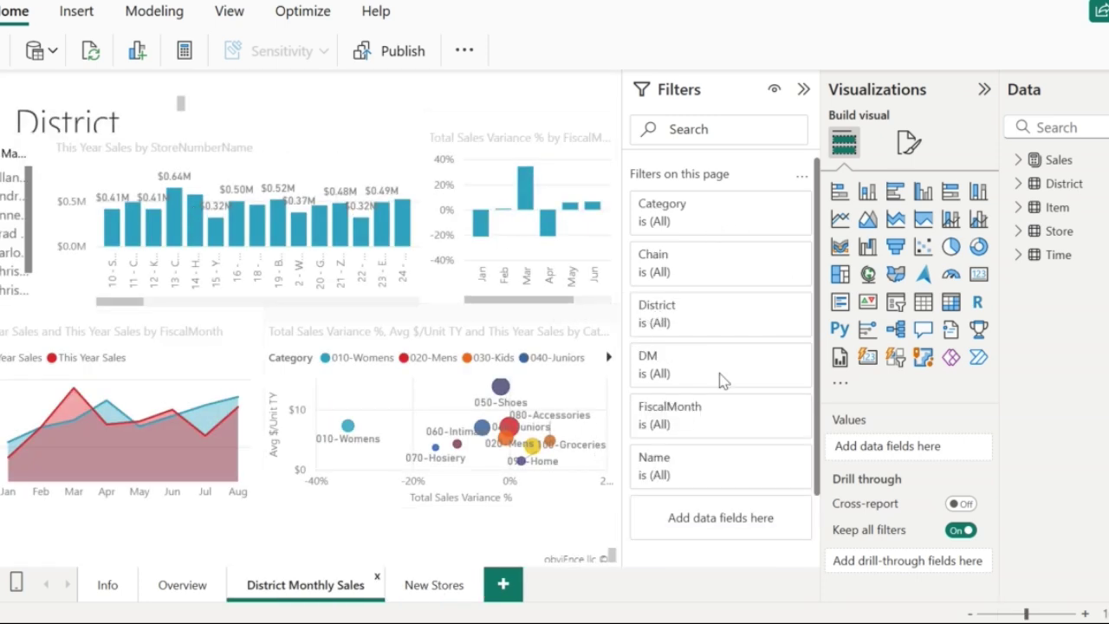
pyautogui.click(423, 589)
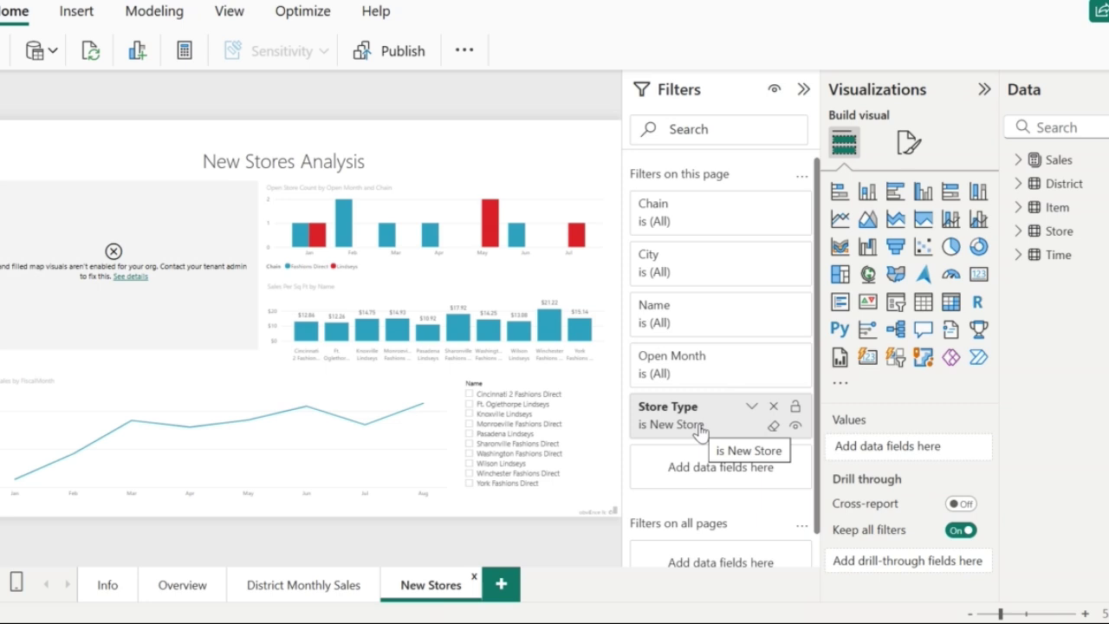
pyautogui.click(305, 585)
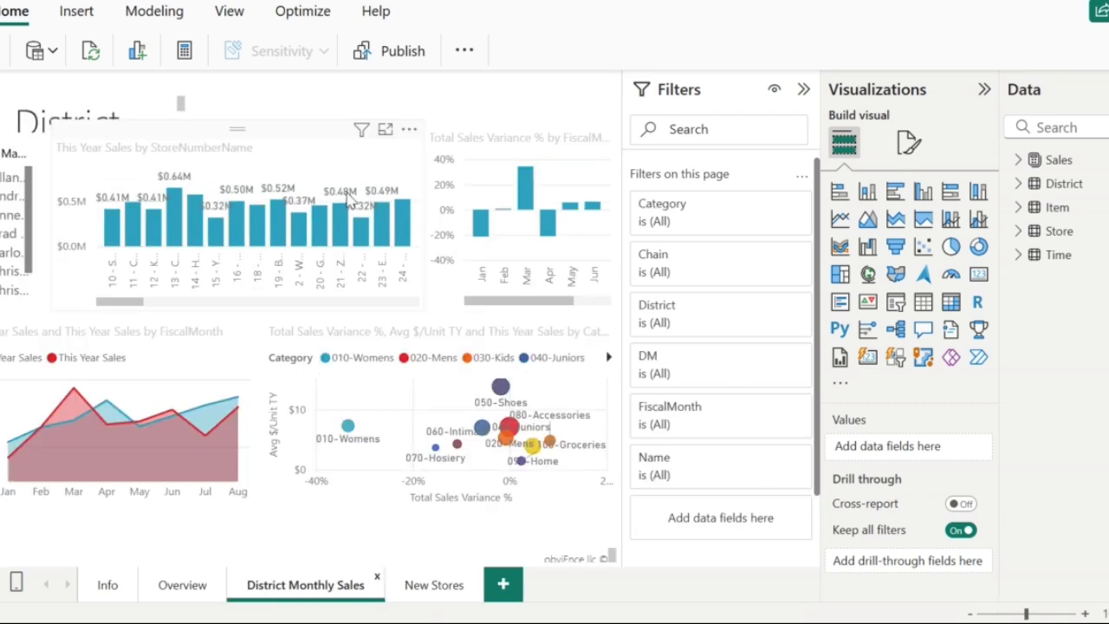
# Try District on the StoreNumberName chart's axis, remove it, then add it as a visual-level filter
pyautogui.click(312, 166)
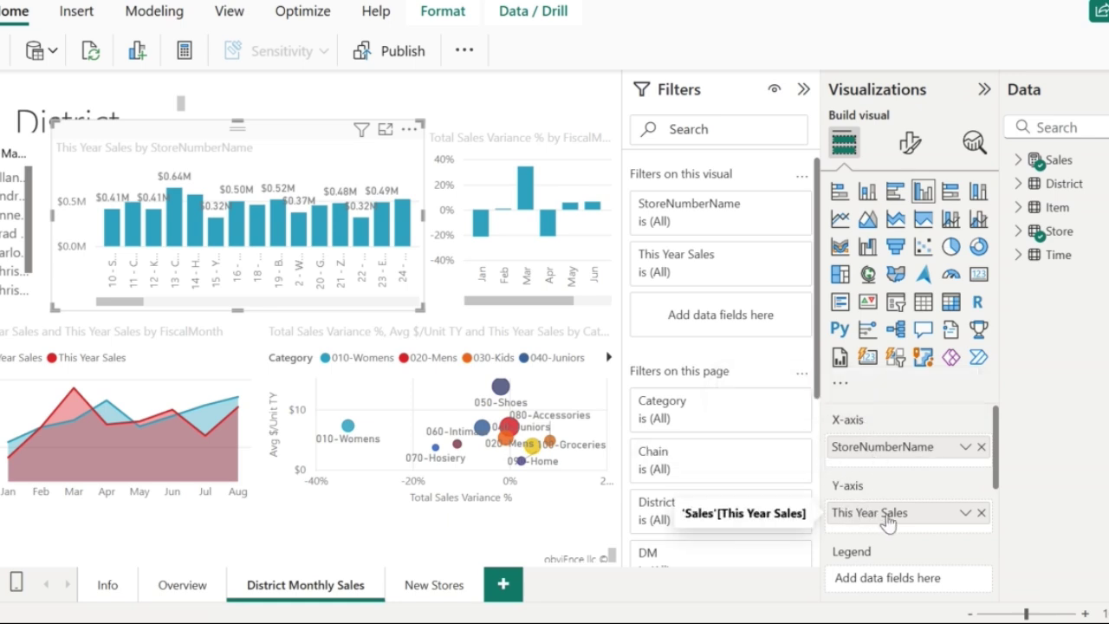
pyautogui.click(1020, 183)
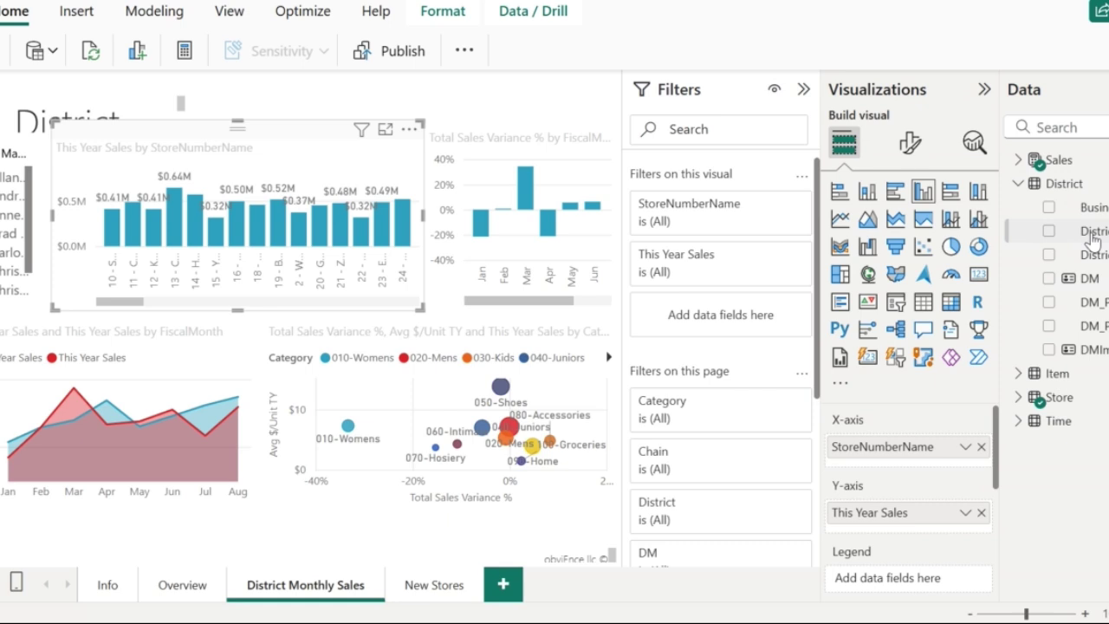
pyautogui.moveTo(1093, 241); pyautogui.dragTo(935, 465)
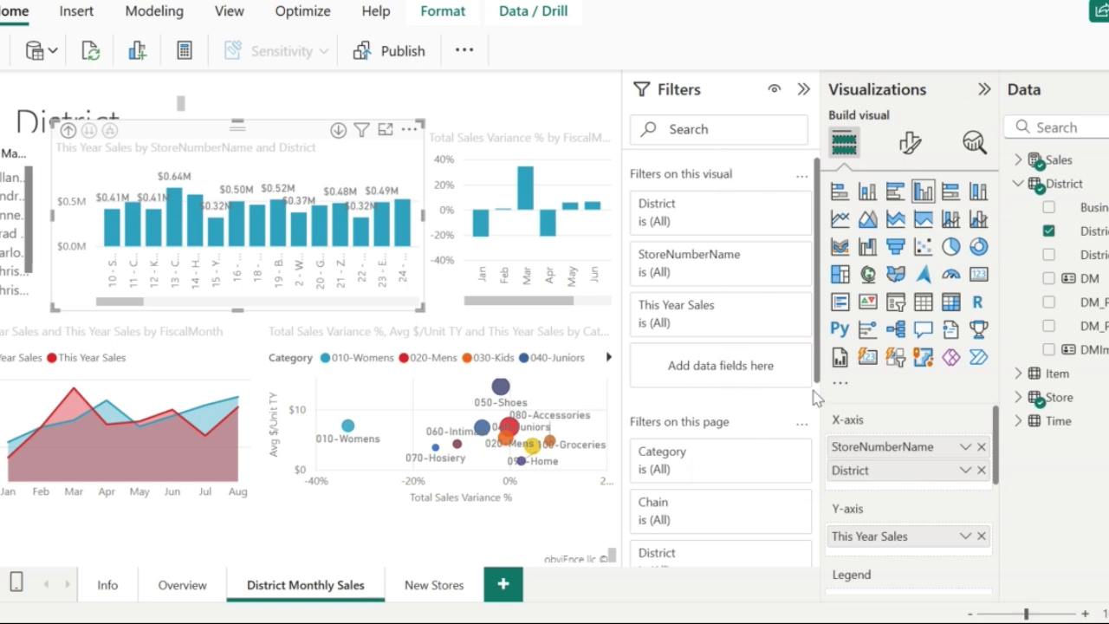
pyautogui.click(980, 469)
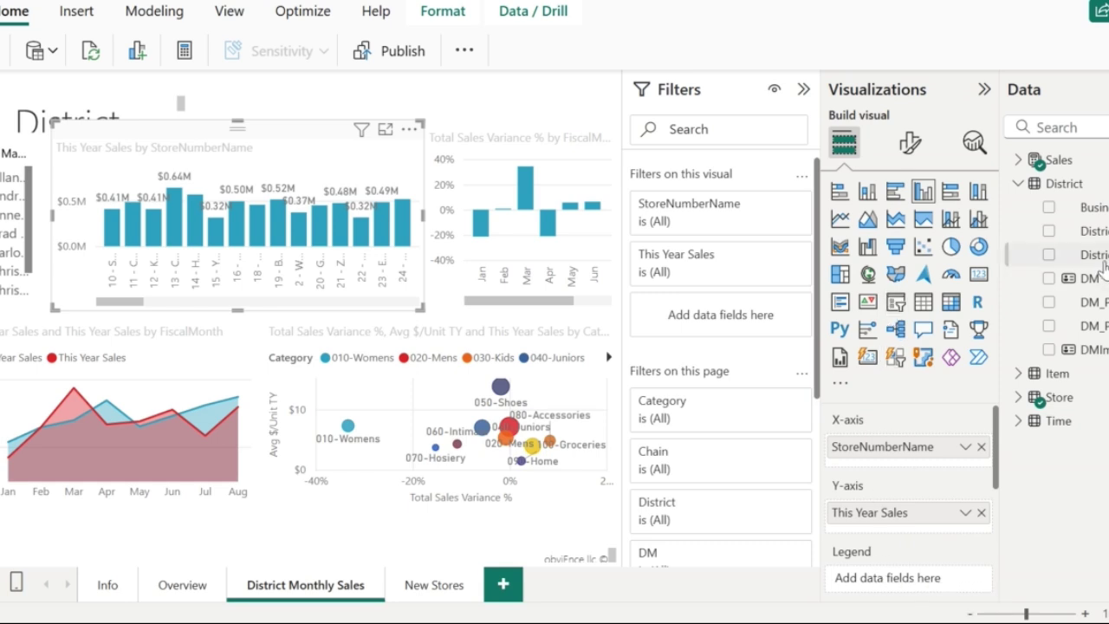
pyautogui.moveTo(1098, 242); pyautogui.dragTo(770, 293)
pyautogui.click(689, 206)
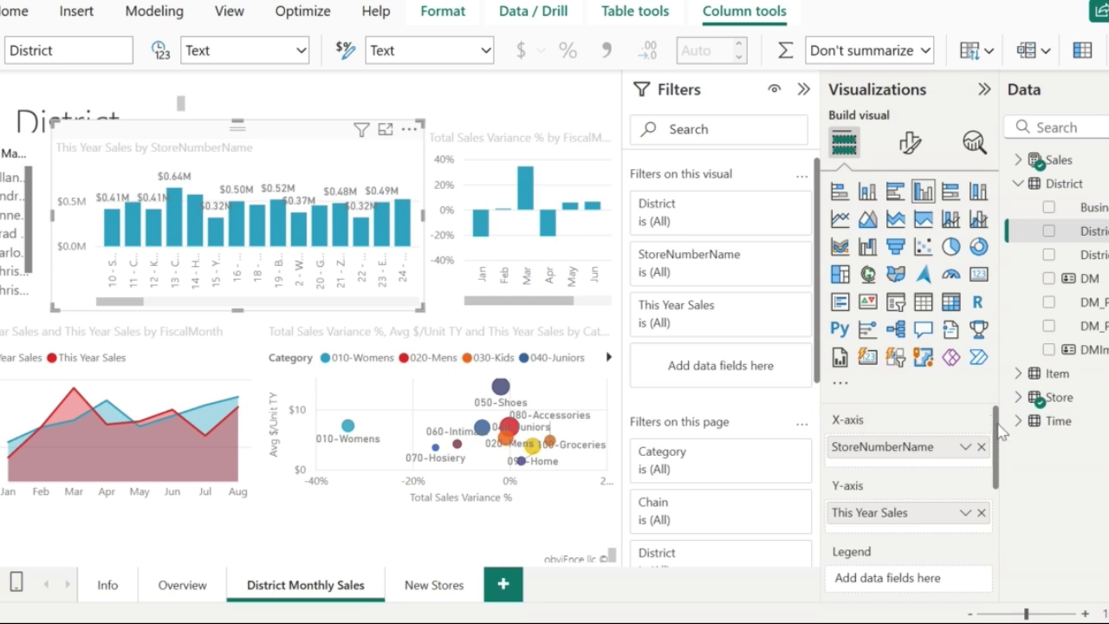
# Set the chart's District filter to FD - 01 only, leaving eight stores shown
pyautogui.scroll(-1, 1001, 431)
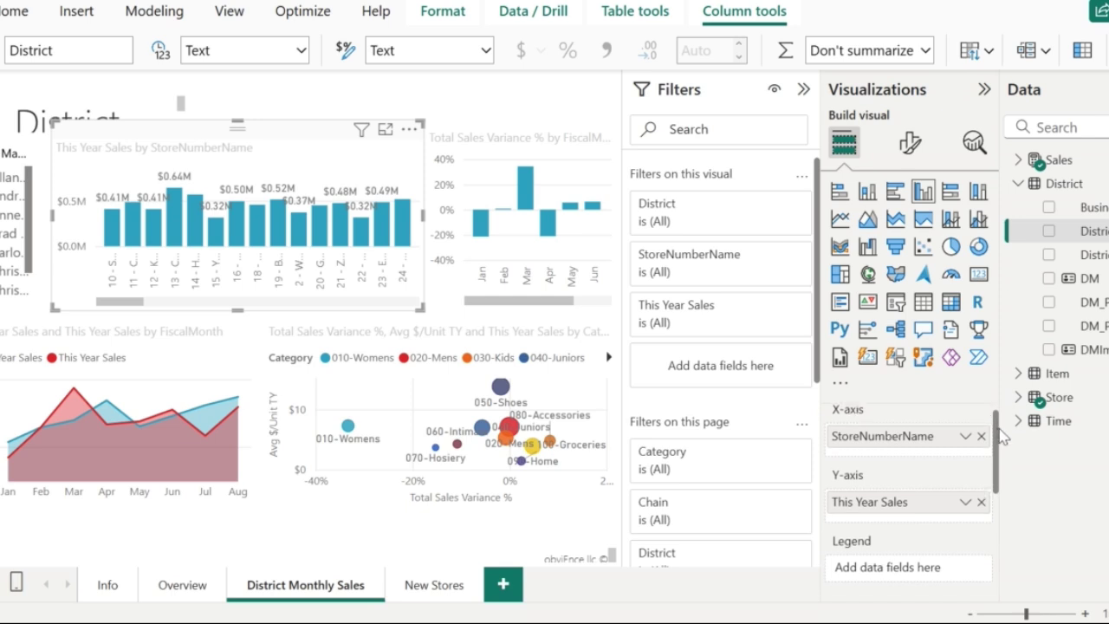
pyautogui.scroll(-3, 1001, 438)
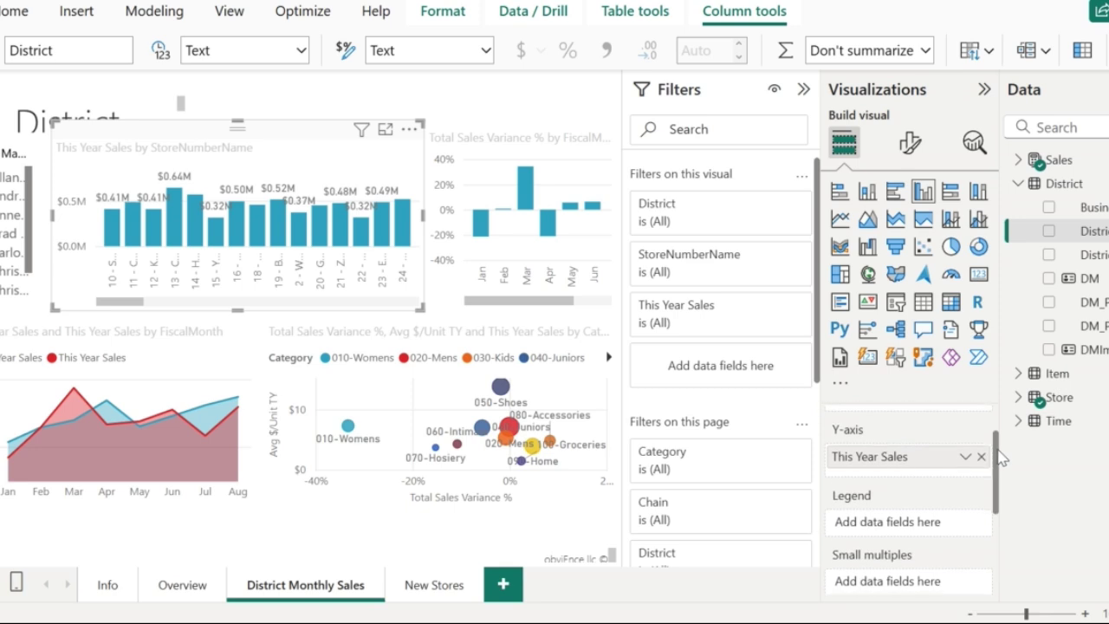
pyautogui.scroll(3, 999, 519)
pyautogui.click(733, 217)
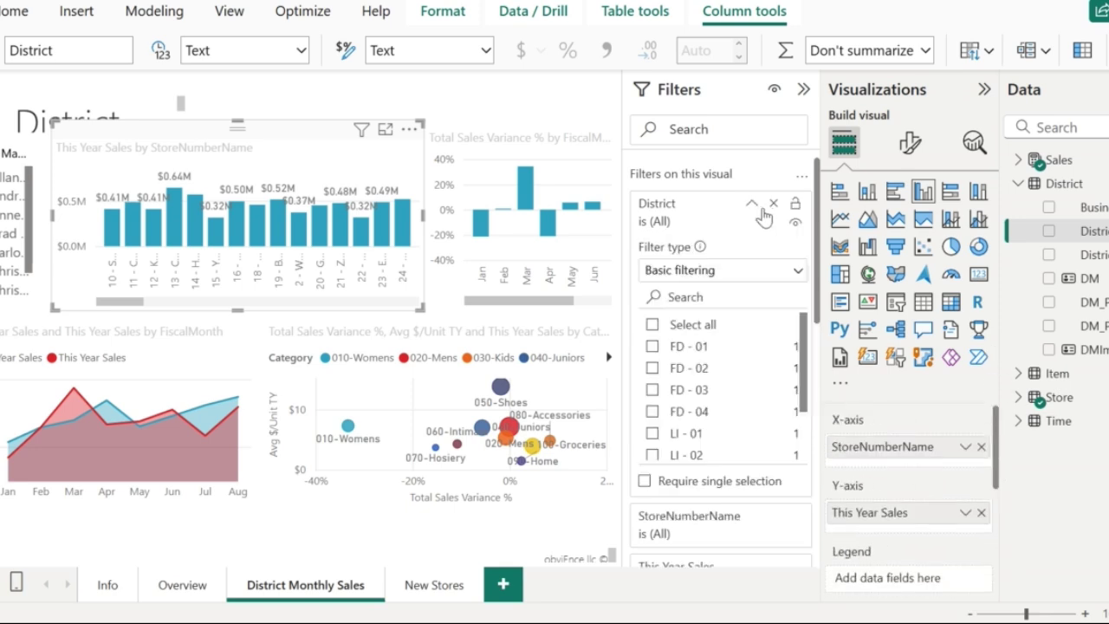
pyautogui.click(682, 349)
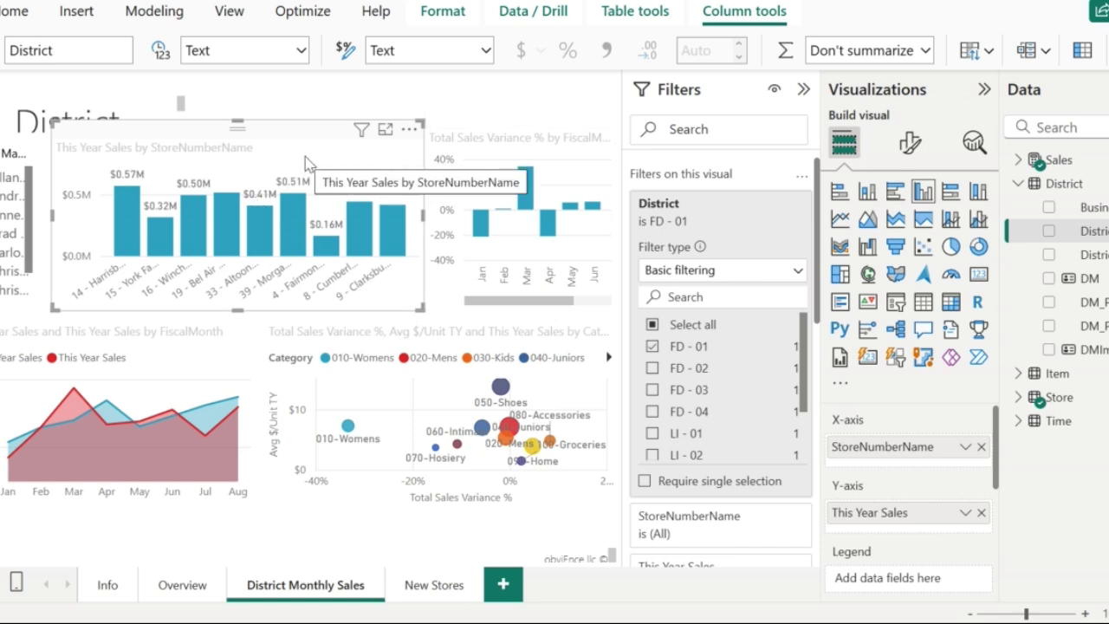
pyautogui.click(658, 215)
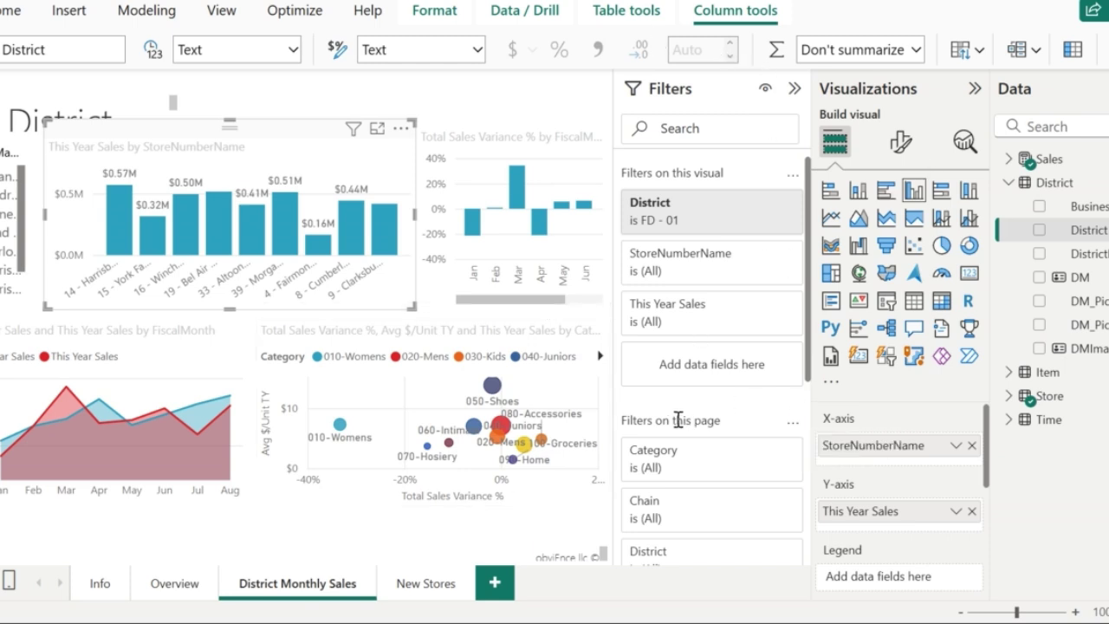
# In the page-level District filter, clear FD - 01 and select all districts
pyautogui.click(649, 550)
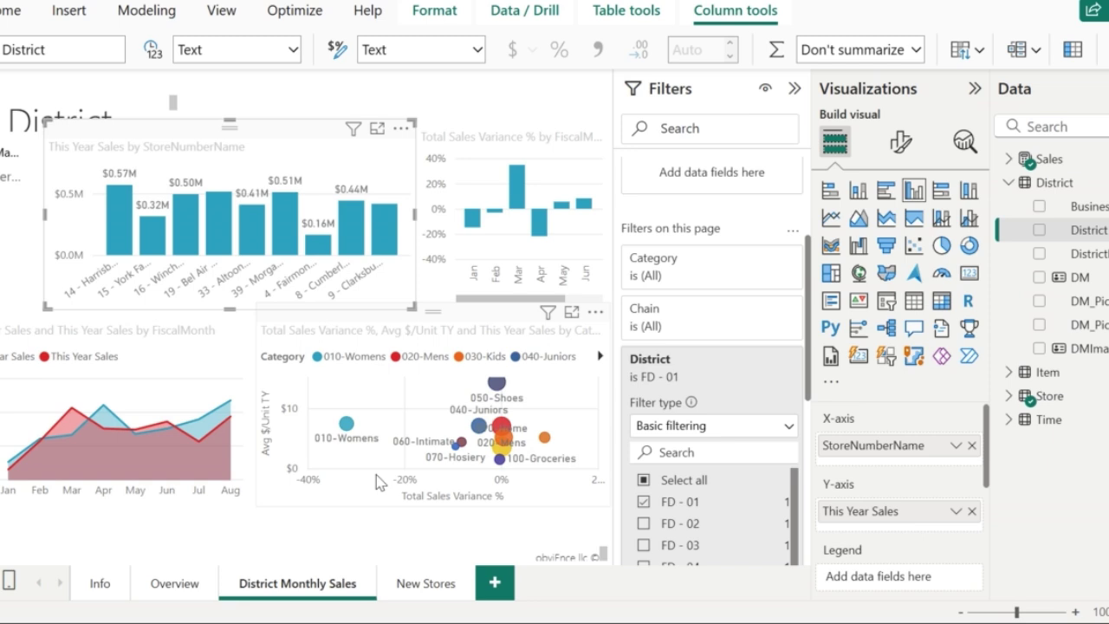
pyautogui.click(642, 501)
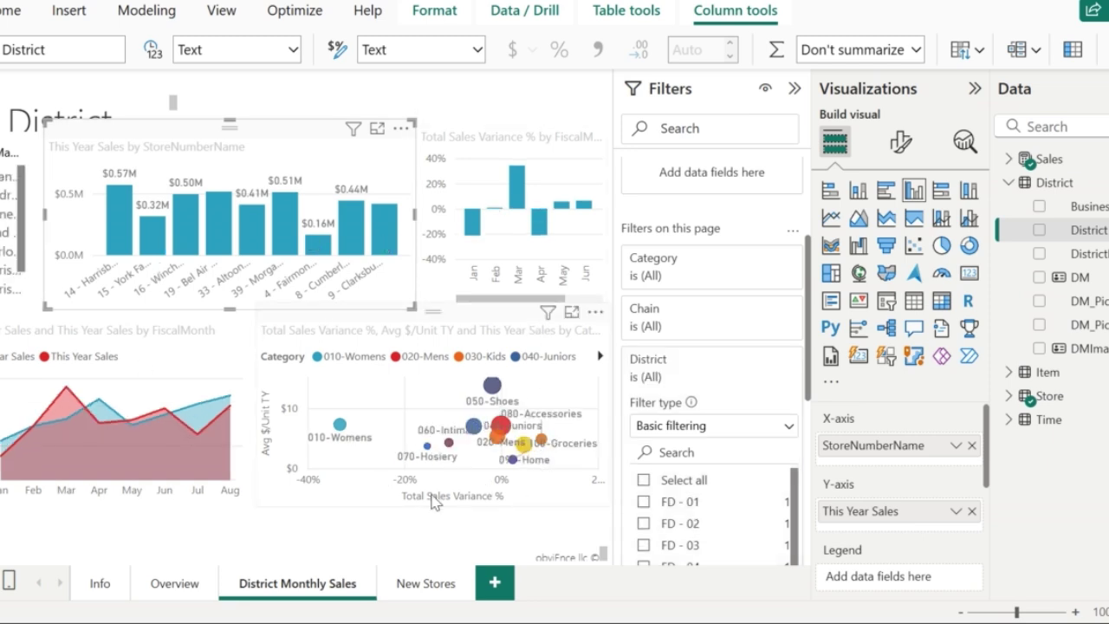
pyautogui.click(653, 480)
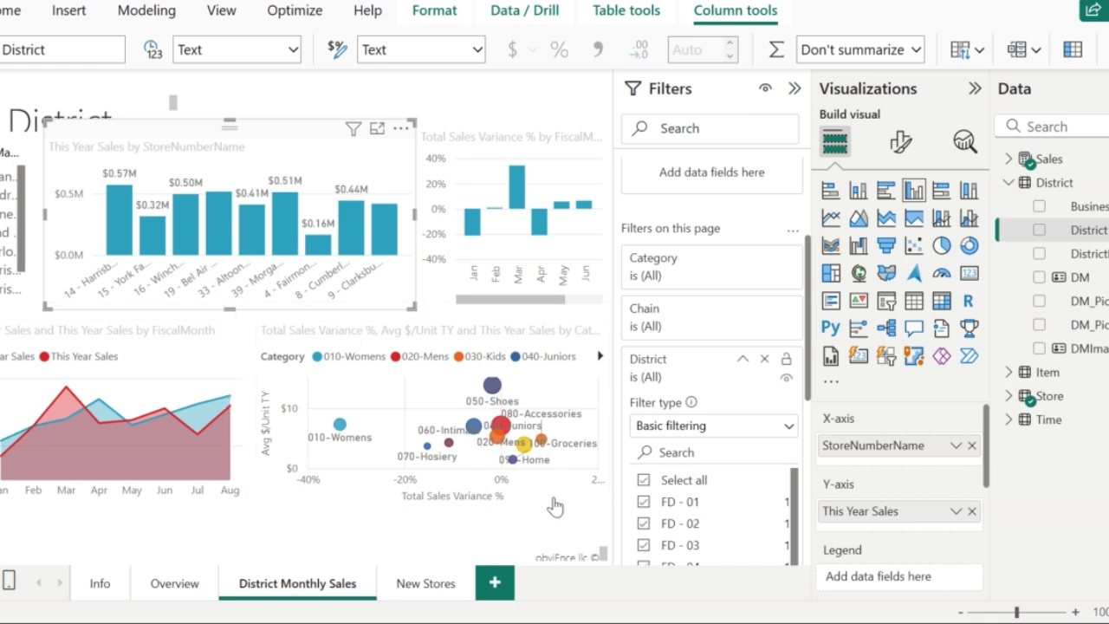
# Review the page-level filters on New Stores and Overview, then return to District Monthly Sales
pyautogui.click(424, 583)
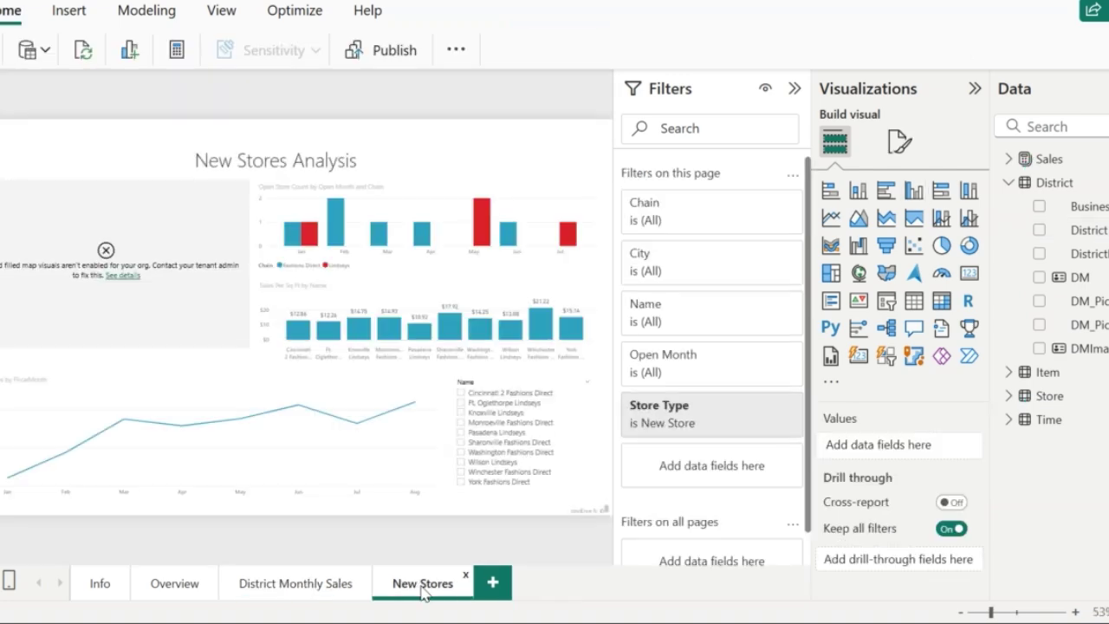
pyautogui.click(295, 582)
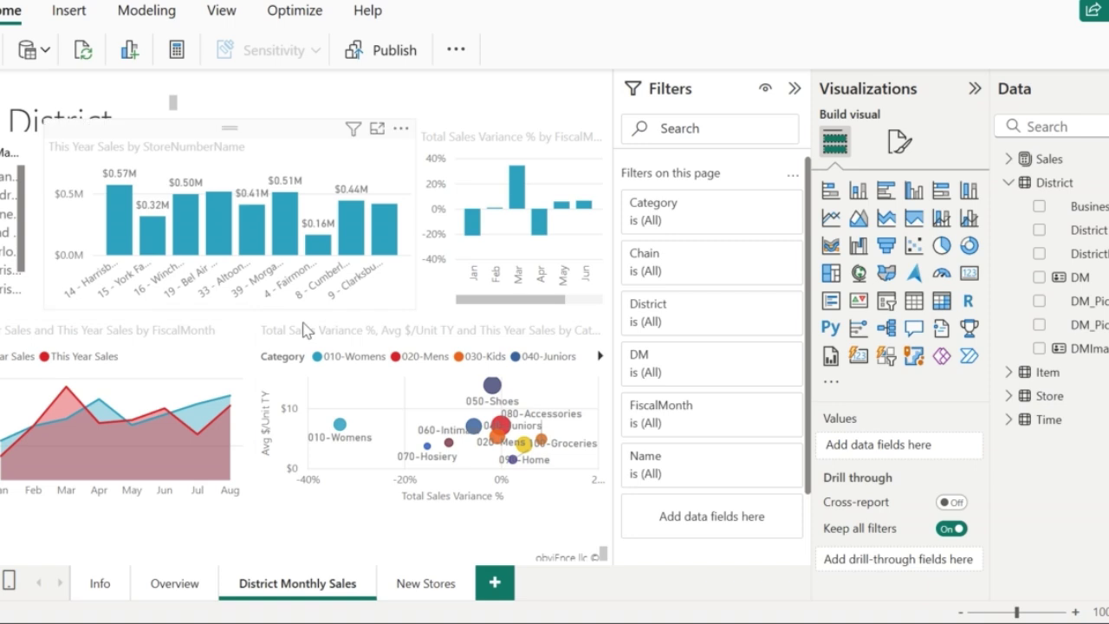
pyautogui.click(167, 591)
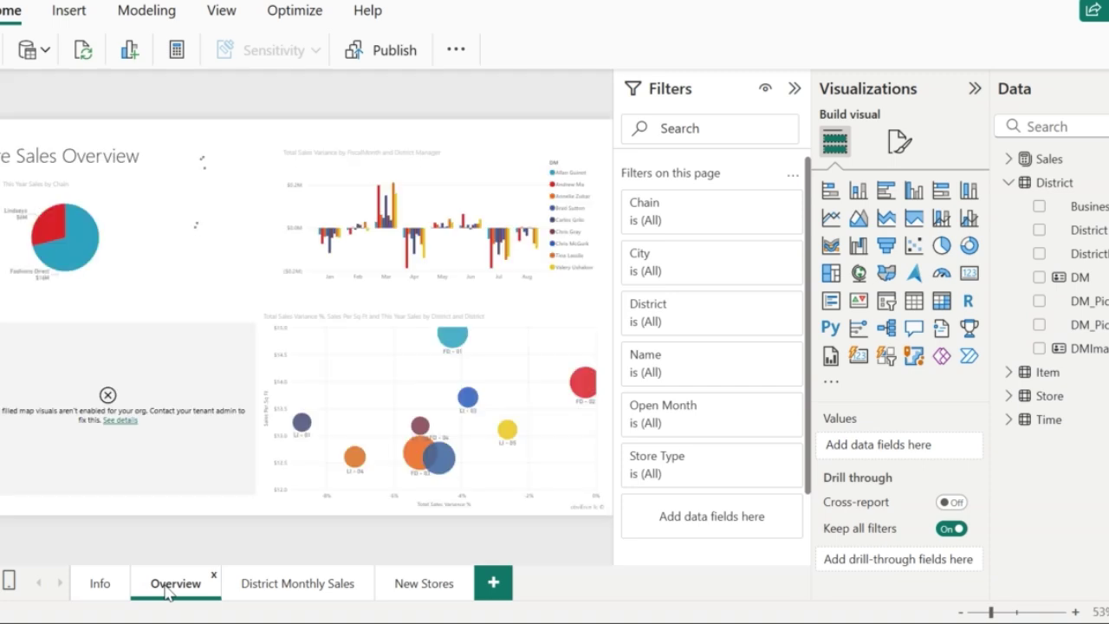
pyautogui.click(424, 585)
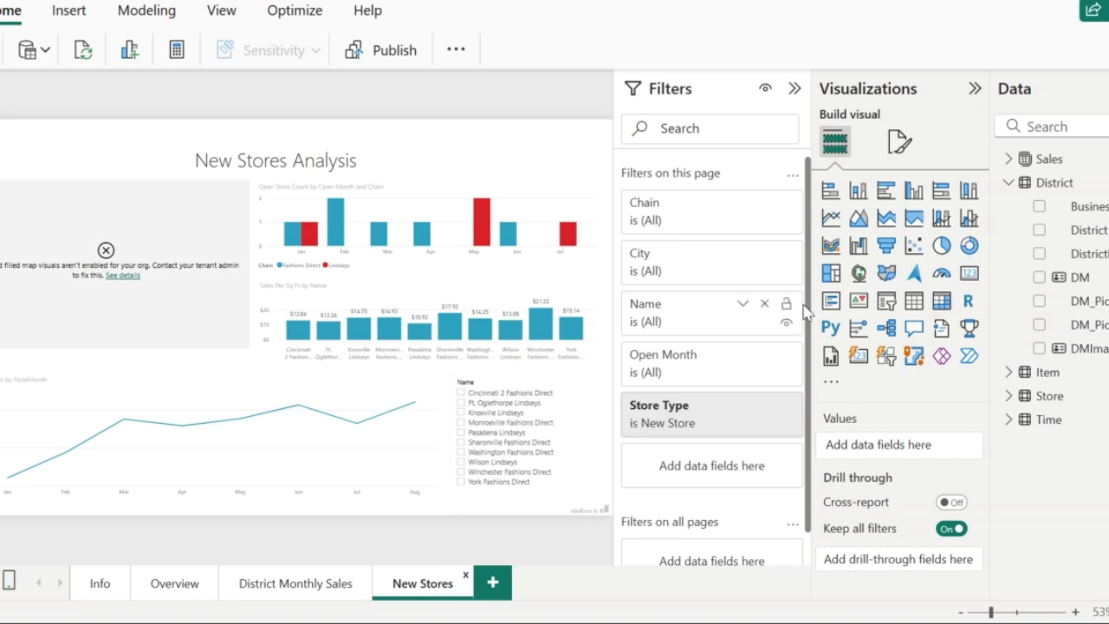
pyautogui.scroll(-1, 811, 317)
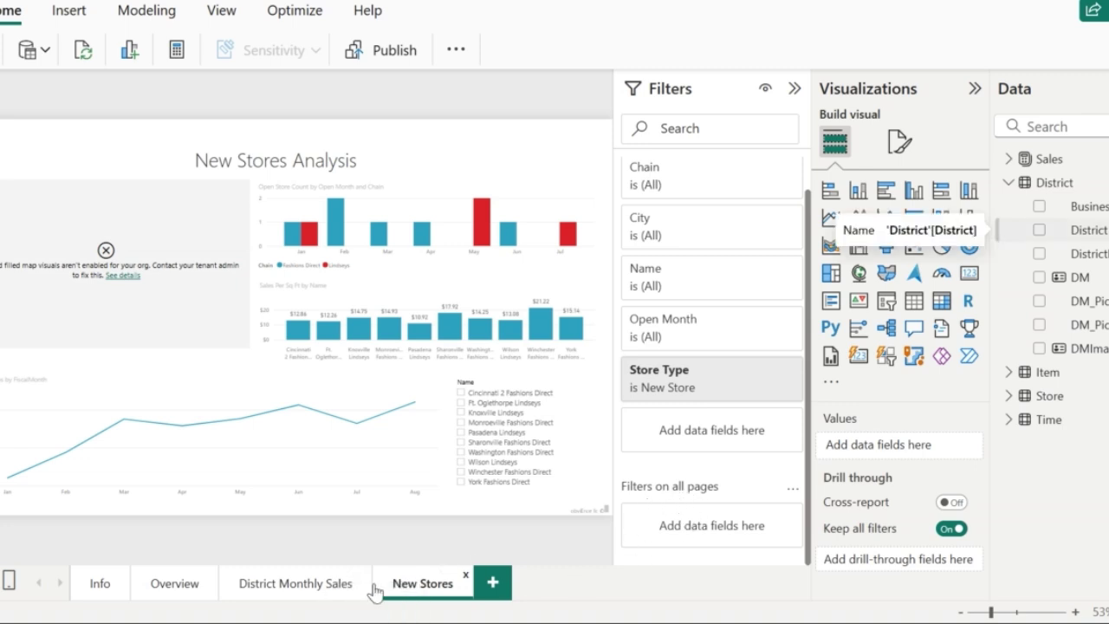
pyautogui.click(248, 594)
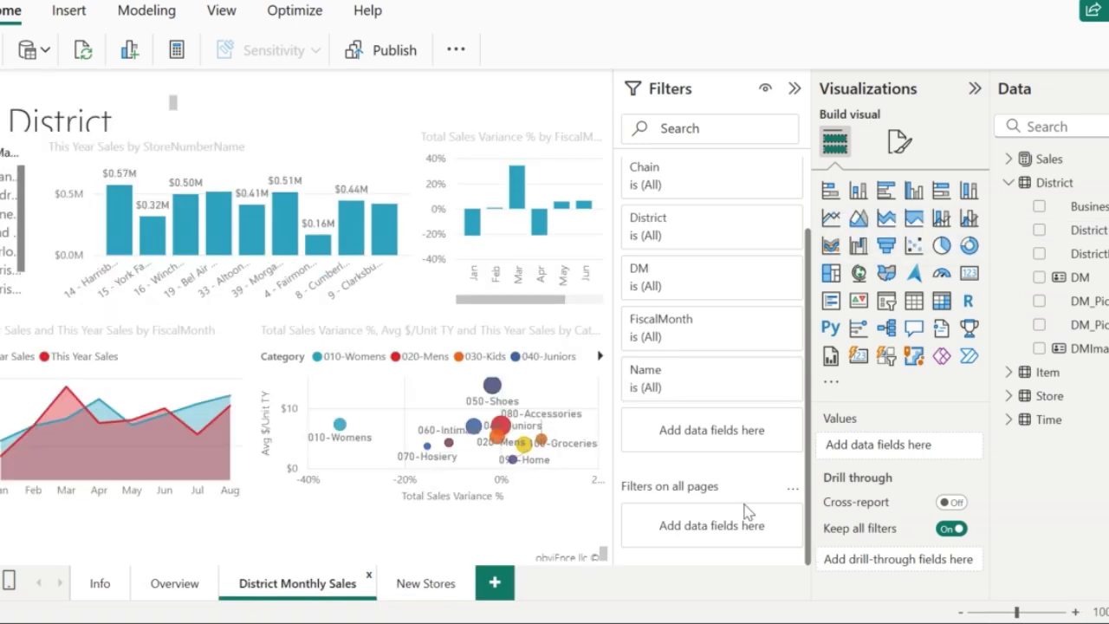
# Drag the District table's District field into Filters on all pages and expand its card
pyautogui.click(183, 584)
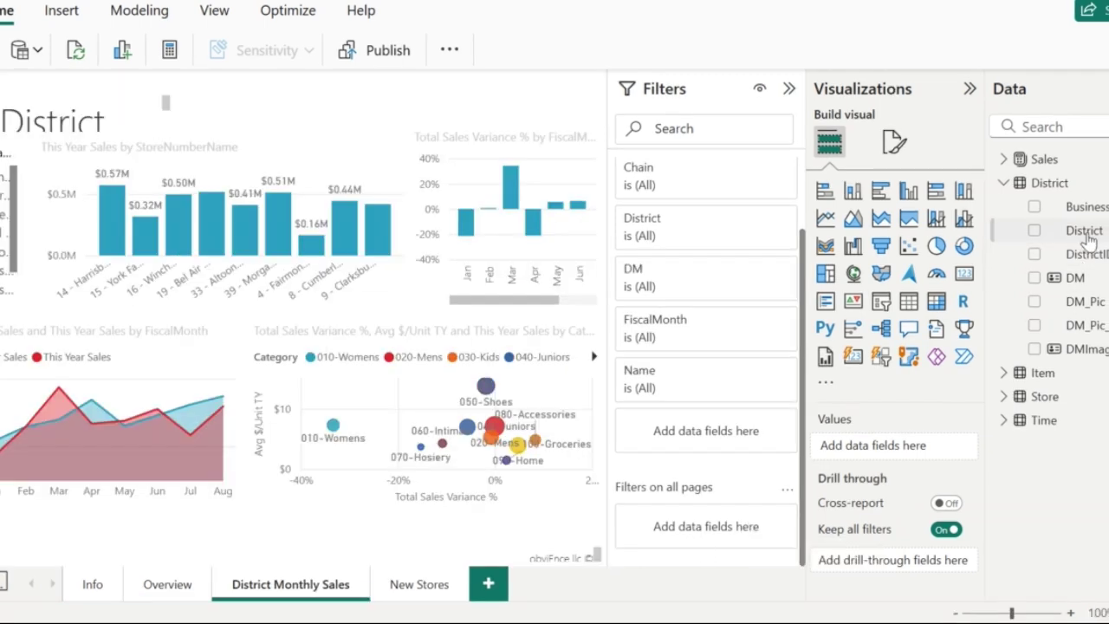
pyautogui.click(1089, 234)
pyautogui.moveTo(1088, 235); pyautogui.dragTo(727, 539)
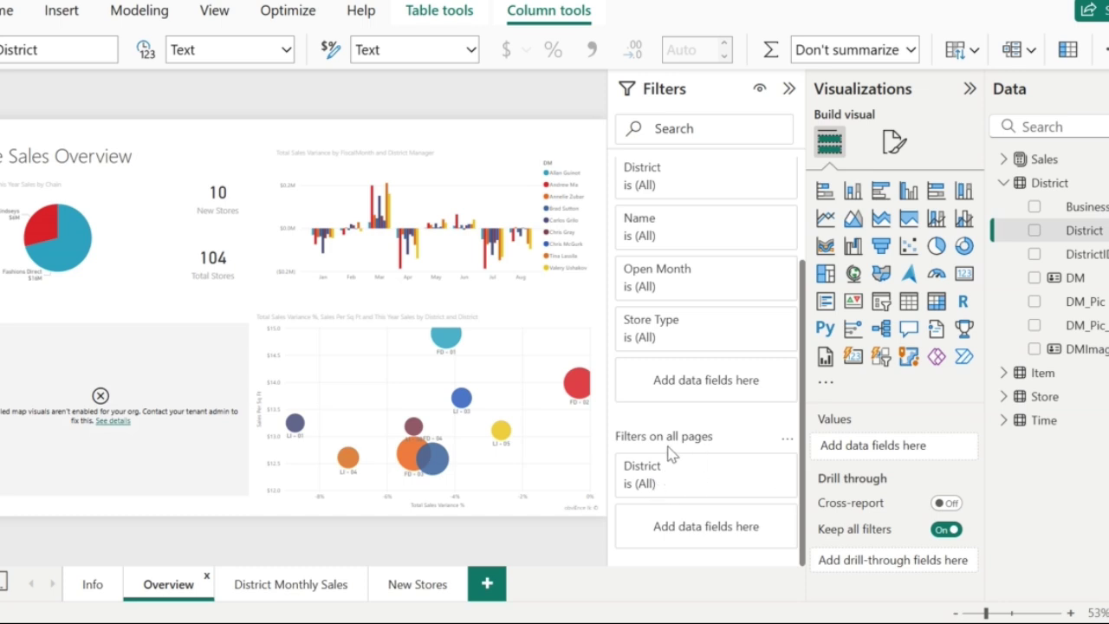
pyautogui.click(309, 596)
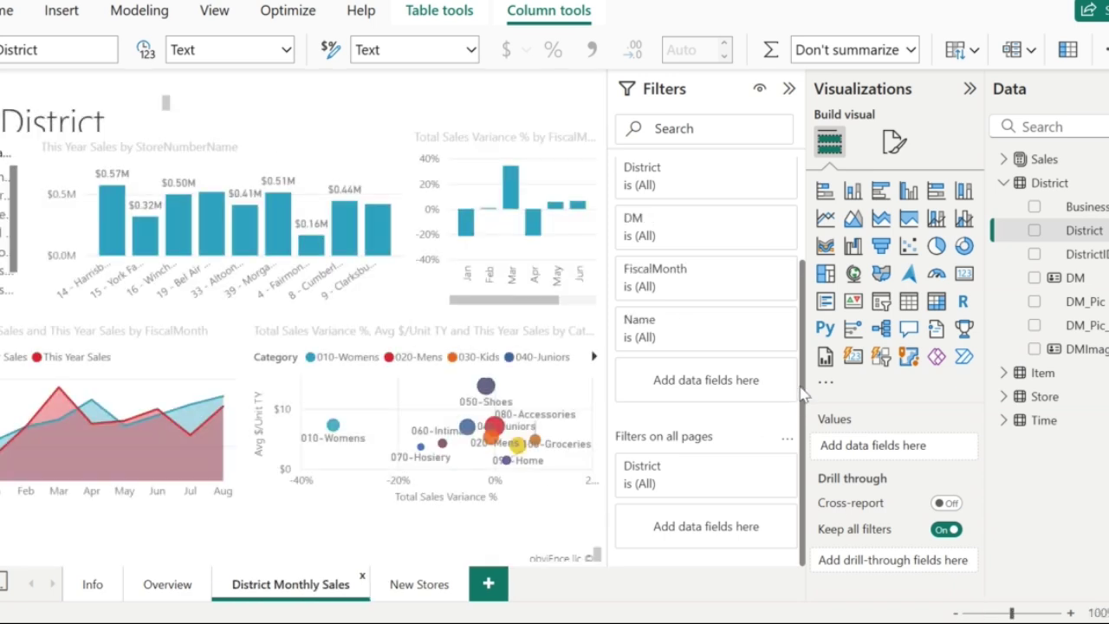
pyautogui.click(649, 485)
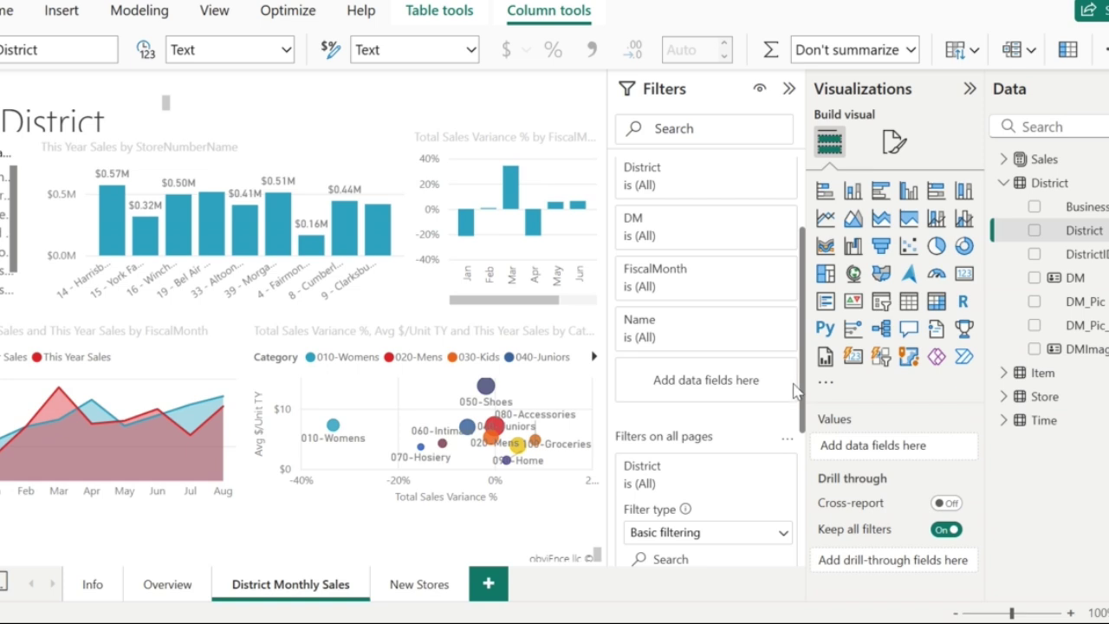
# Limit the all-pages District filter to FD - 01 and FD - 02, checking New Stores reflects it
pyautogui.moveTo(804, 385); pyautogui.dragTo(809, 468)
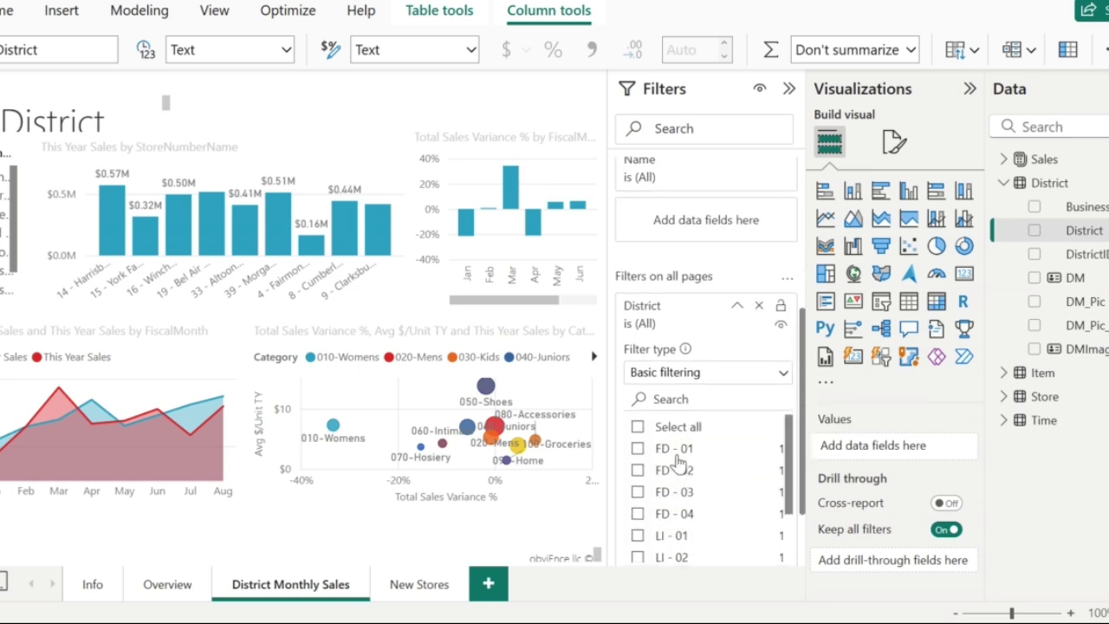
pyautogui.click(677, 456)
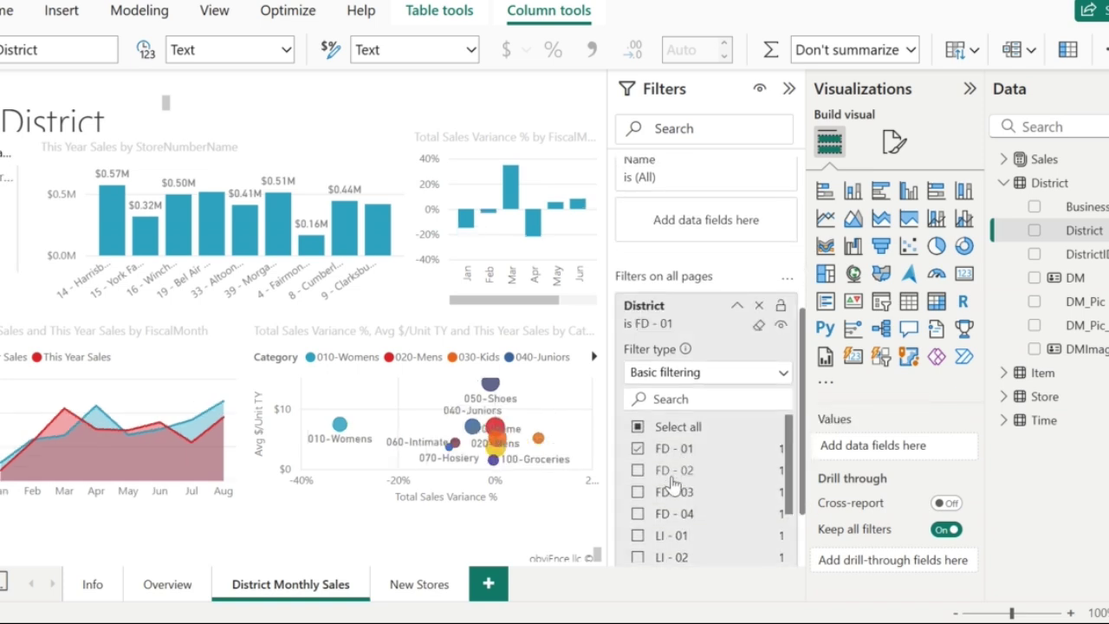
pyautogui.click(674, 475)
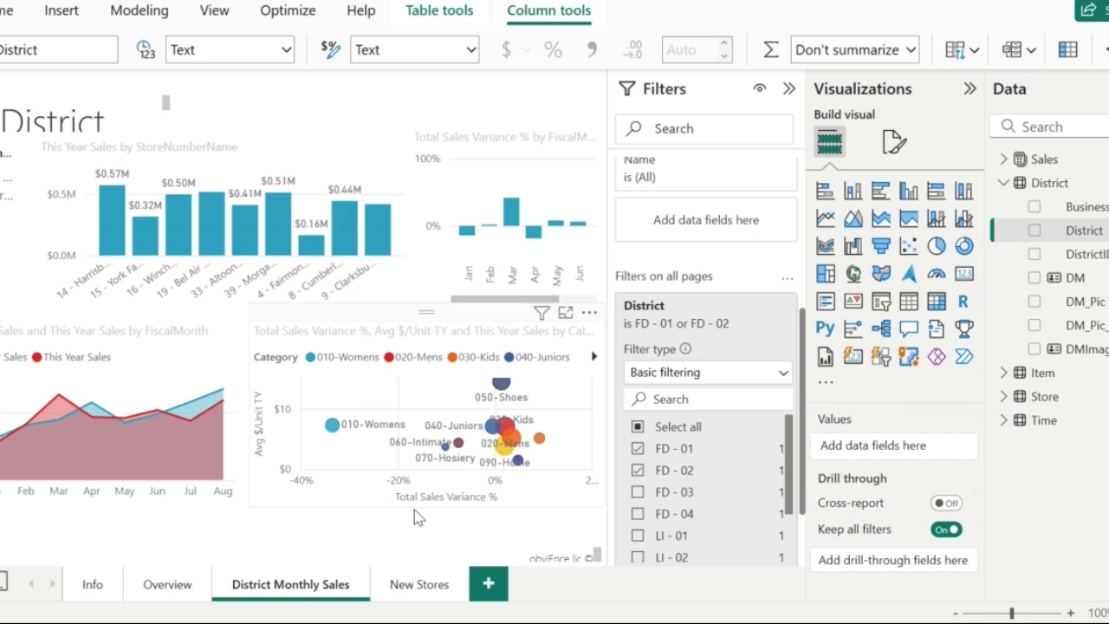
pyautogui.click(420, 586)
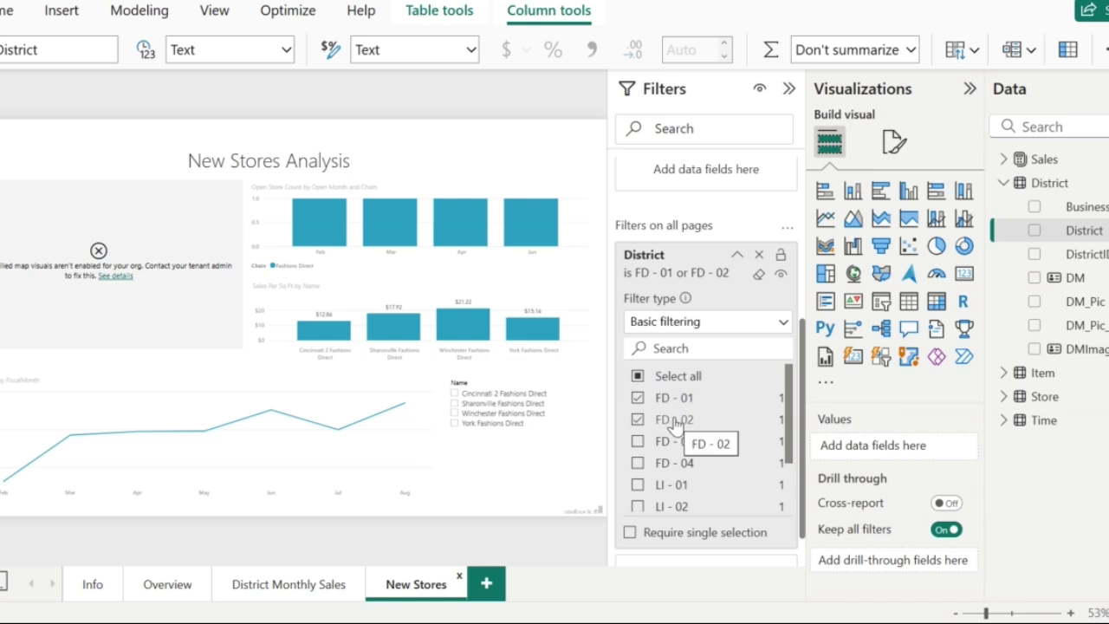
pyautogui.moveTo(397, 408)
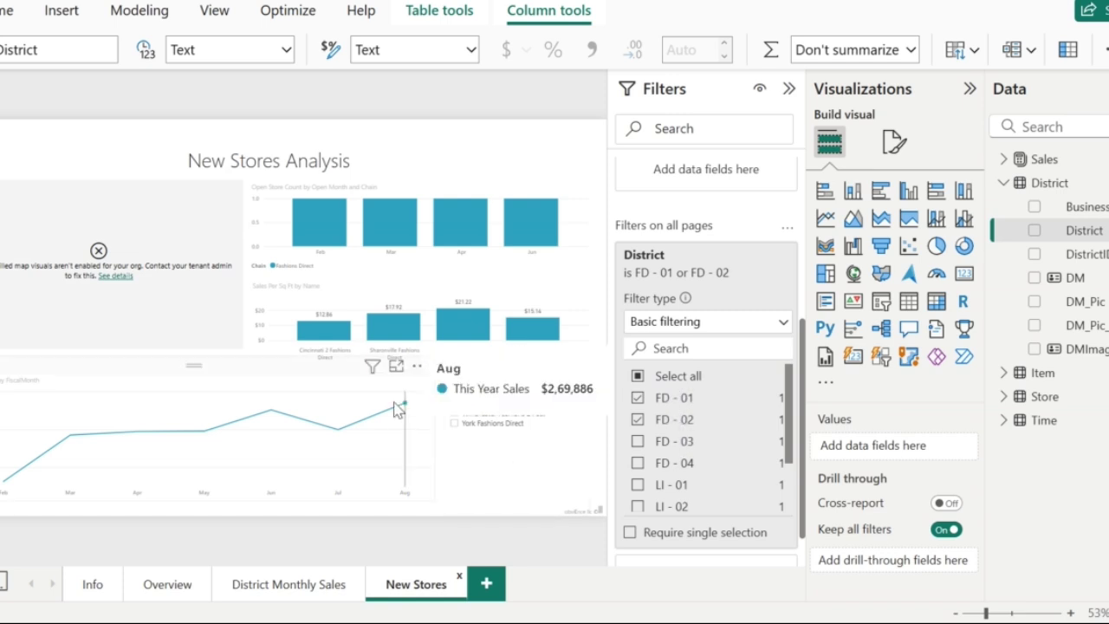